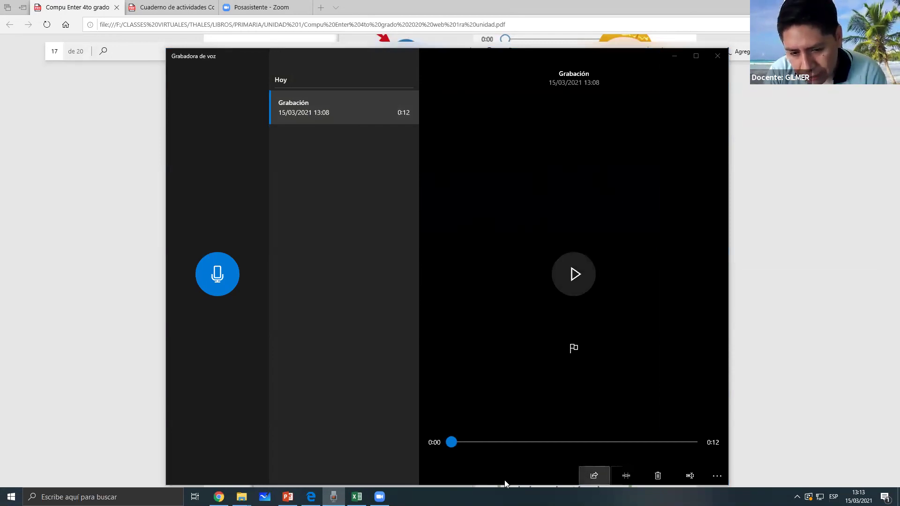
Switch to the PDF textbook in Edge and review the voice recorder instructions on pages 16 and 17.
{"action": "left_click", "coordinate": [310, 497]}
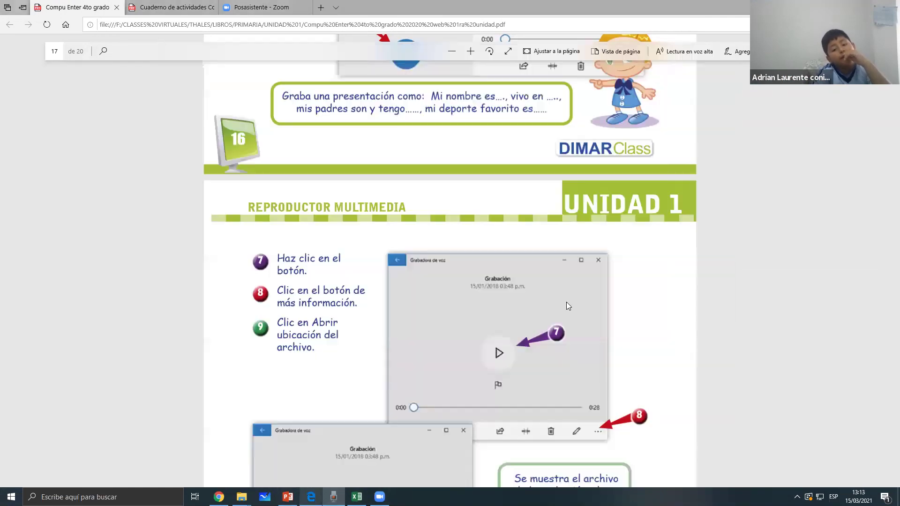
{"action": "scroll", "coordinate": [569, 304], "scroll_direction": "up", "scroll_amount": 3}
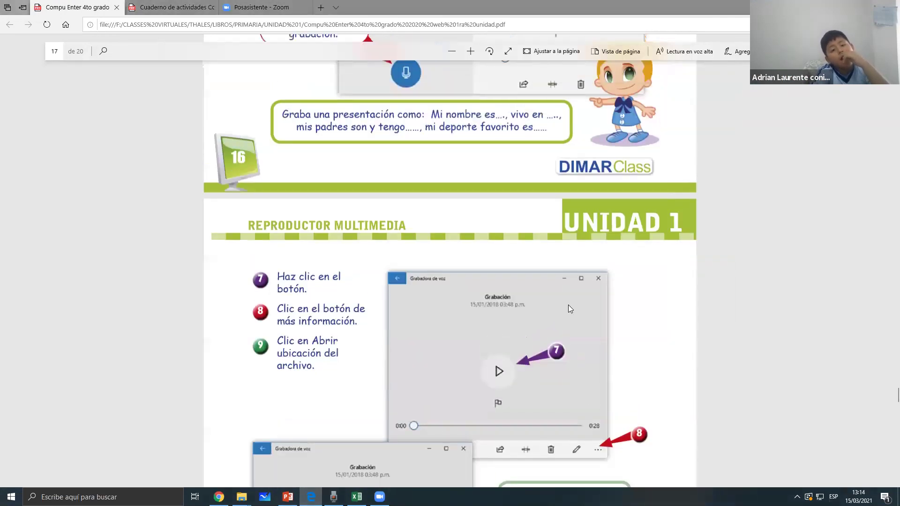
{"action": "scroll", "coordinate": [570, 308], "scroll_direction": "up", "scroll_amount": 3}
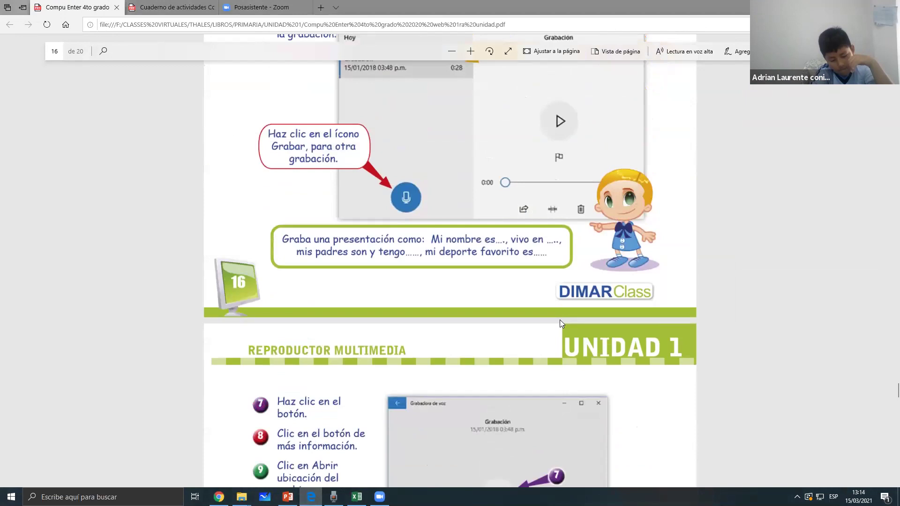
{"action": "scroll", "coordinate": [561, 325], "scroll_direction": "up", "scroll_amount": 1}
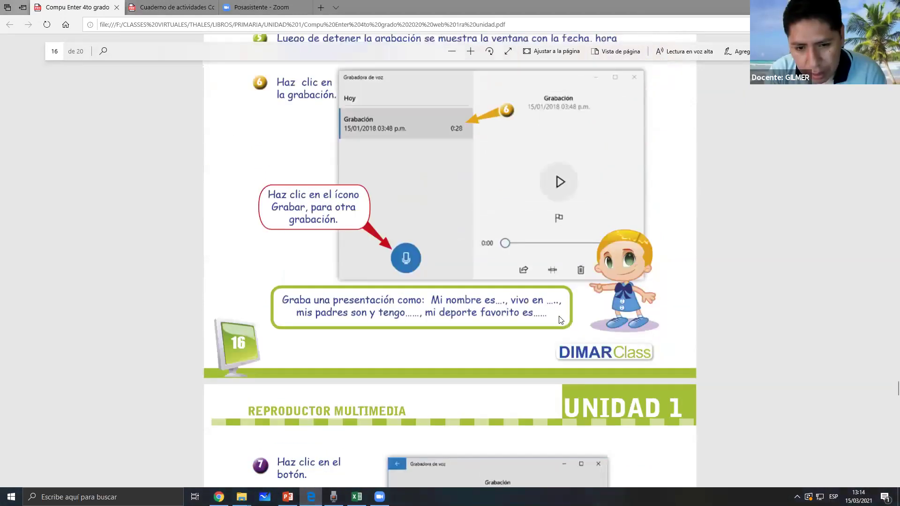
{"action": "scroll", "coordinate": [423, 394], "scroll_direction": "down", "scroll_amount": 10}
{"action": "scroll", "coordinate": [68, 364], "scroll_direction": "up", "scroll_amount": 10}
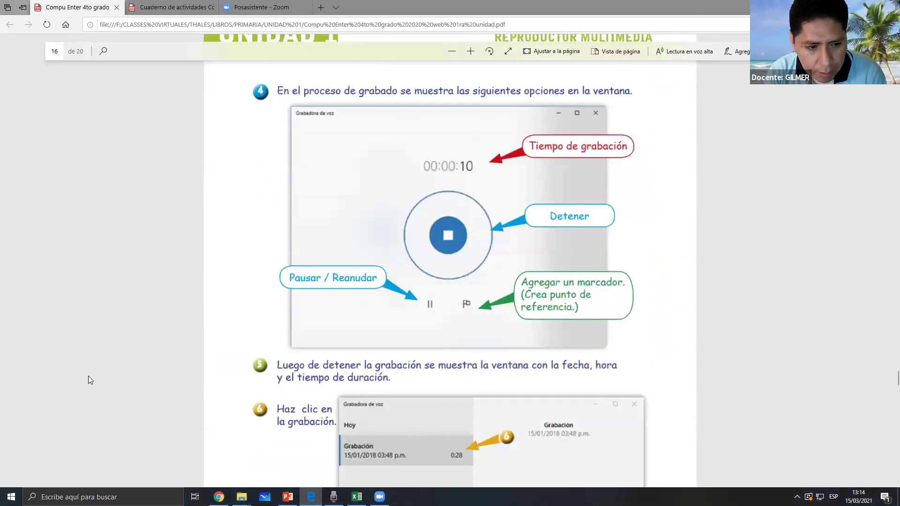
Switch to the PowerPoint presentation and review the slides on opening the voice recorder, its parts and opening a recording.
{"action": "key", "text": "alt+Tab"}
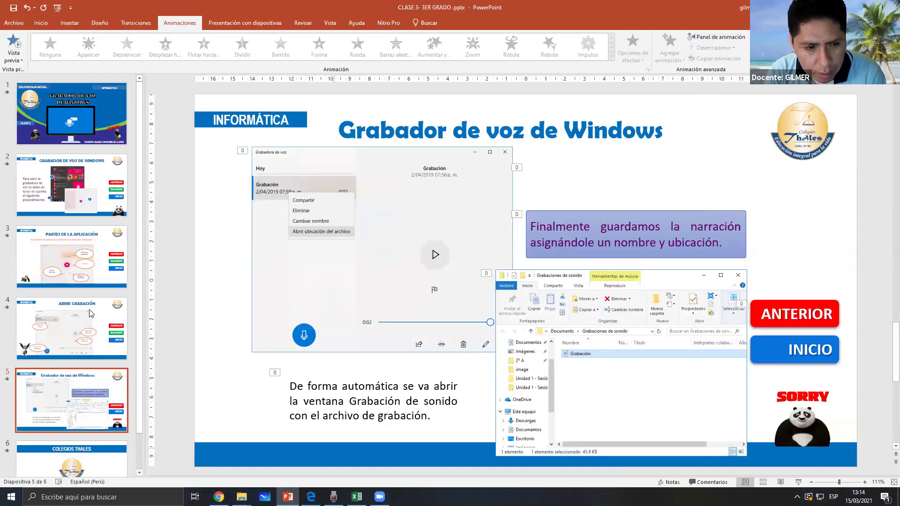
{"action": "key", "text": "Up"}
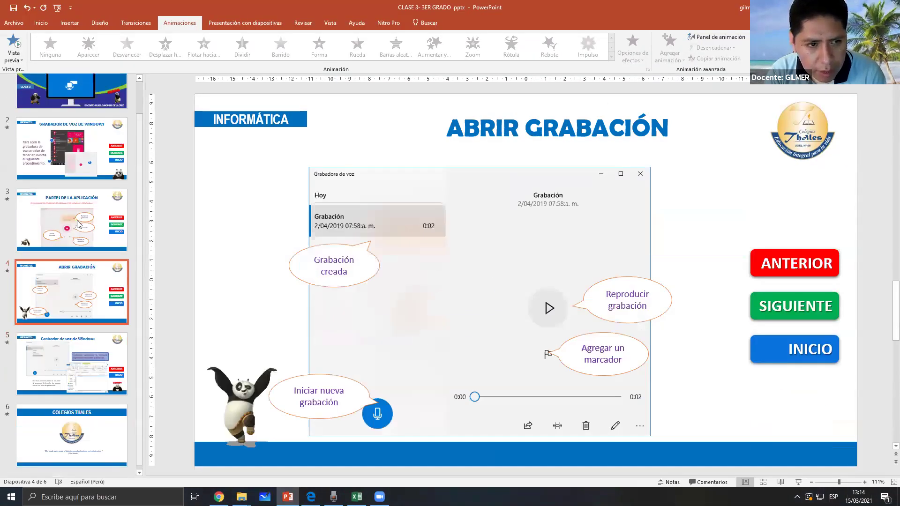
{"action": "key", "text": "Up"}
{"action": "key", "text": "Up"}
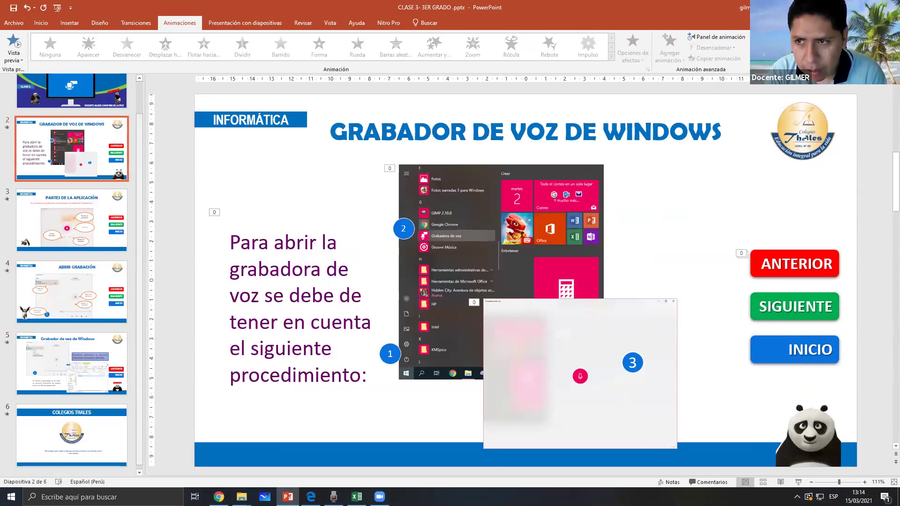
{"action": "key", "text": "Down"}
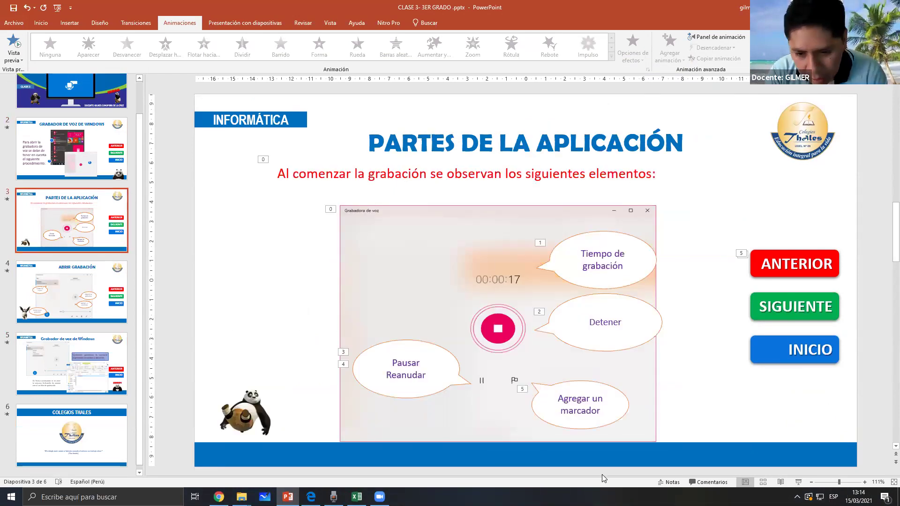
Switch to the Grabadora de voz window and view the additional options available for the recording.
{"action": "key", "text": "alt+Tab"}
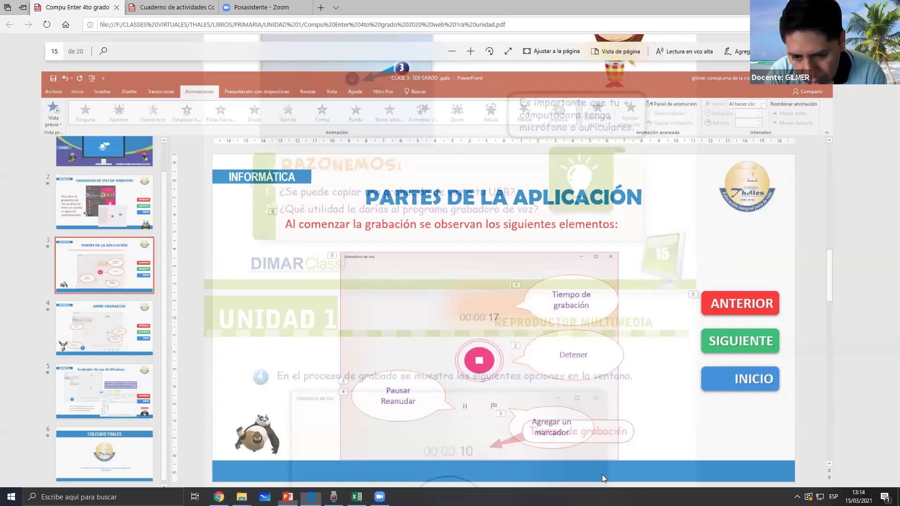
{"action": "key", "text": "alt+Tab"}
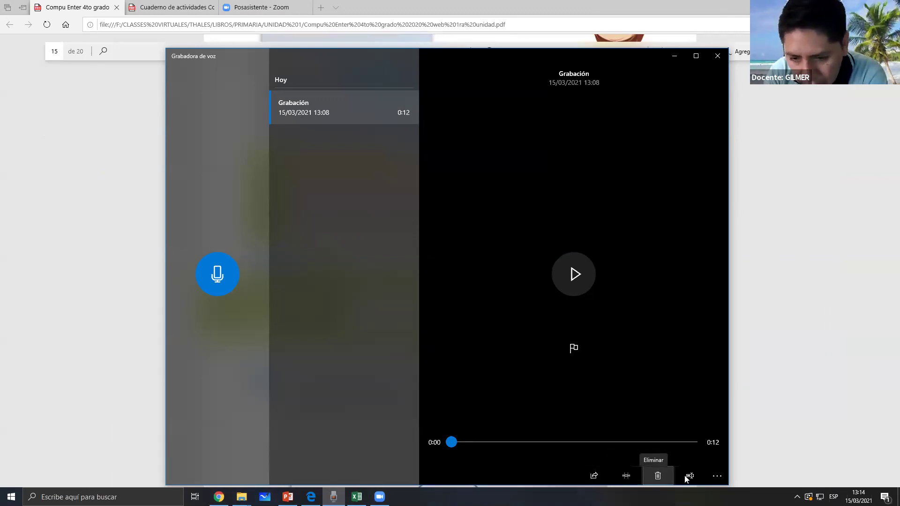
{"action": "left_click", "coordinate": [717, 476]}
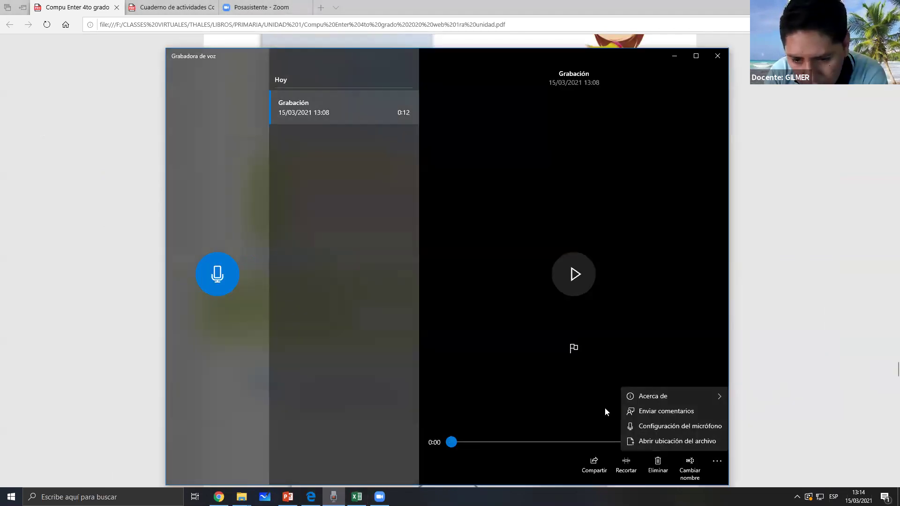
{"action": "left_click", "coordinate": [605, 408]}
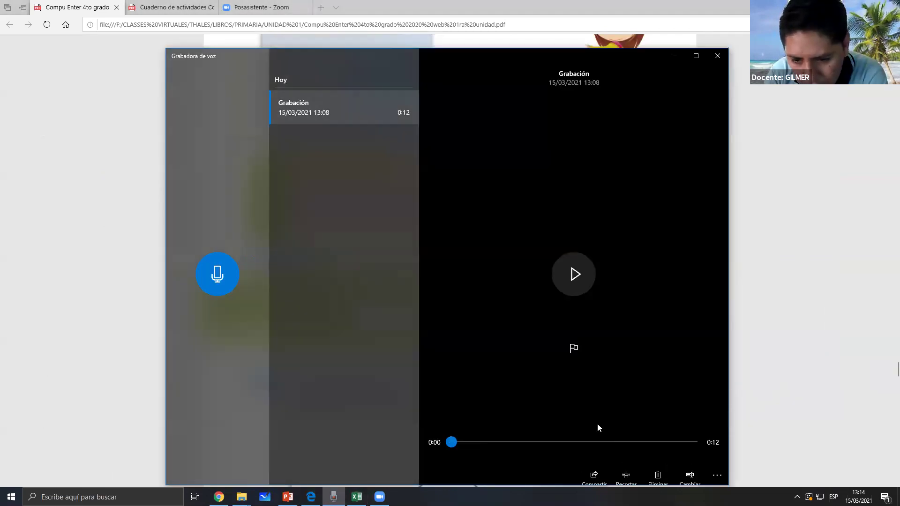
{"action": "left_click", "coordinate": [477, 442]}
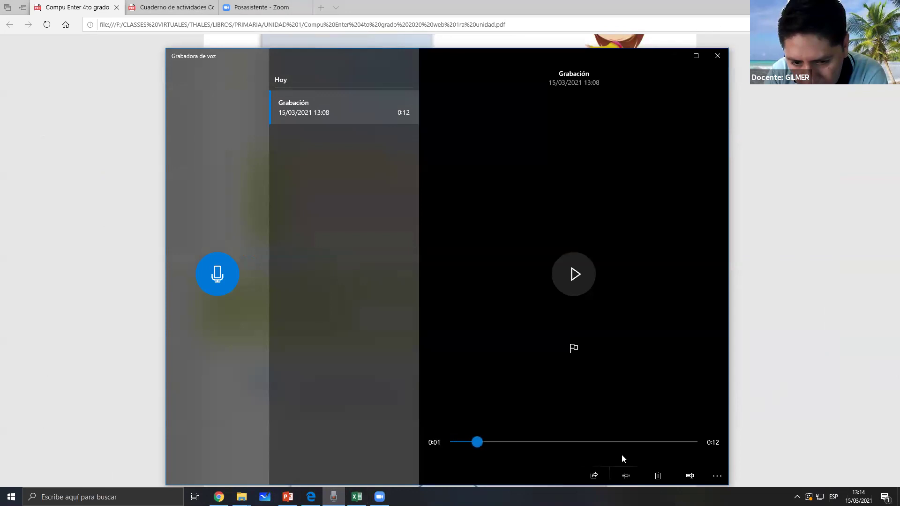
{"action": "left_click", "coordinate": [627, 476]}
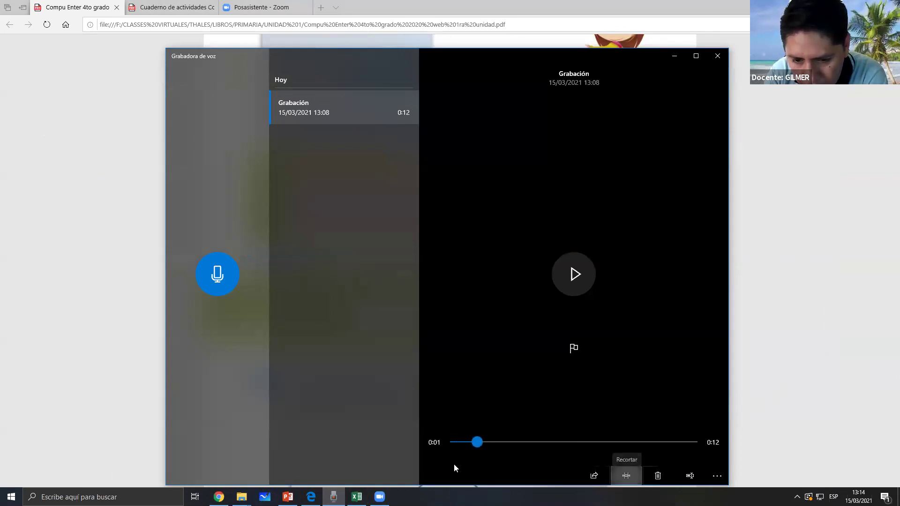
{"action": "left_click_drag", "start_coordinate": [471, 455], "coordinate": [474, 456]}
{"action": "left_click_drag", "start_coordinate": [696, 457], "coordinate": [665, 457]}
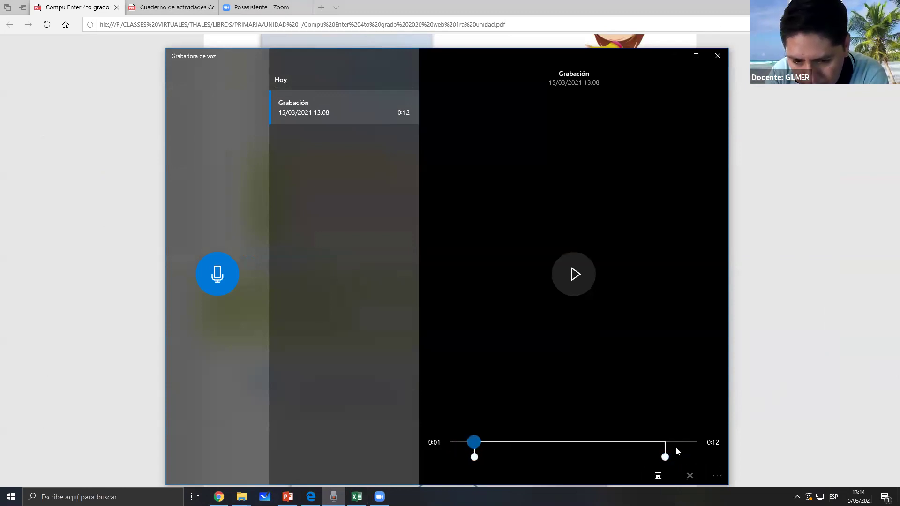
{"action": "left_click", "coordinate": [690, 476]}
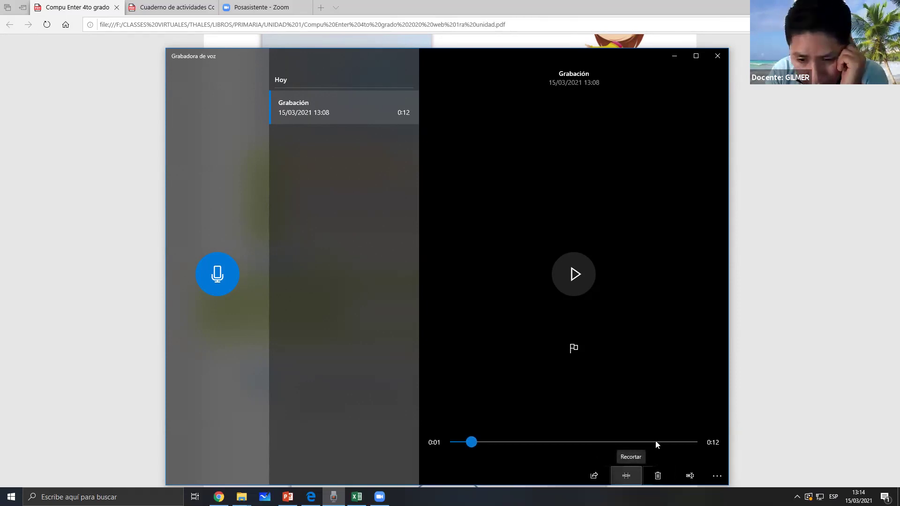
Trim the recording's start to about 0:01 and cut a short piece off its end, updating the original file.
{"action": "key", "text": "ctrl+t"}
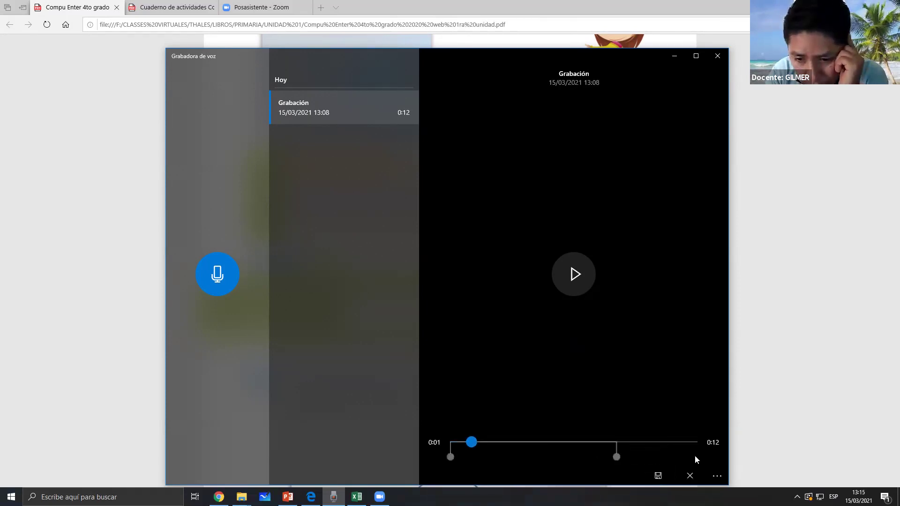
{"action": "key", "text": "Left"}
{"action": "key", "text": "Left"}
{"action": "key", "text": "Left"}
{"action": "key", "text": "Left"}
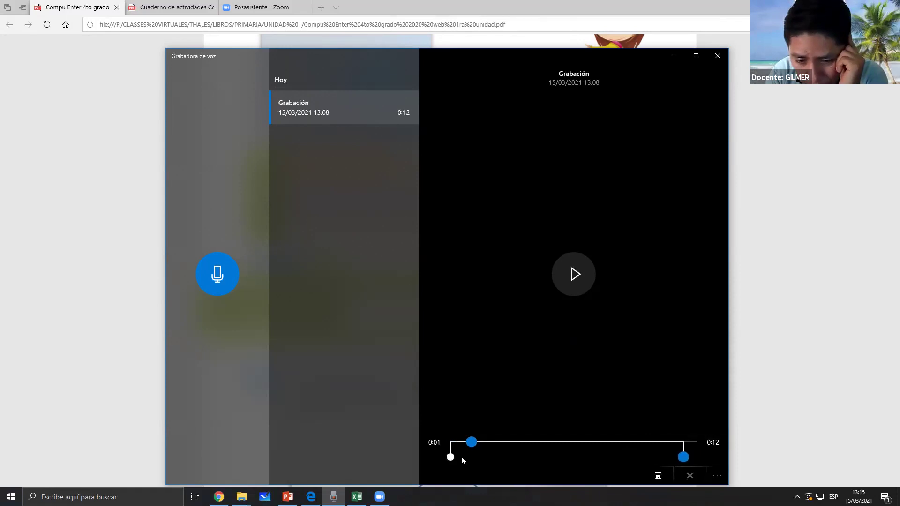
{"action": "key", "text": "Right"}
{"action": "key", "text": "Right"}
{"action": "key", "text": "Tab"}
{"action": "key", "text": "Tab"}
{"action": "key", "text": "Tab"}
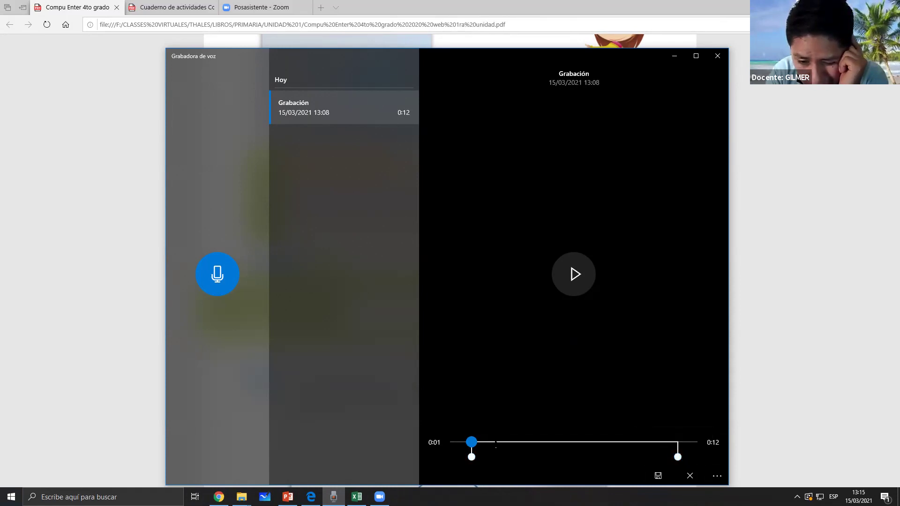
{"action": "left_click", "coordinate": [660, 476]}
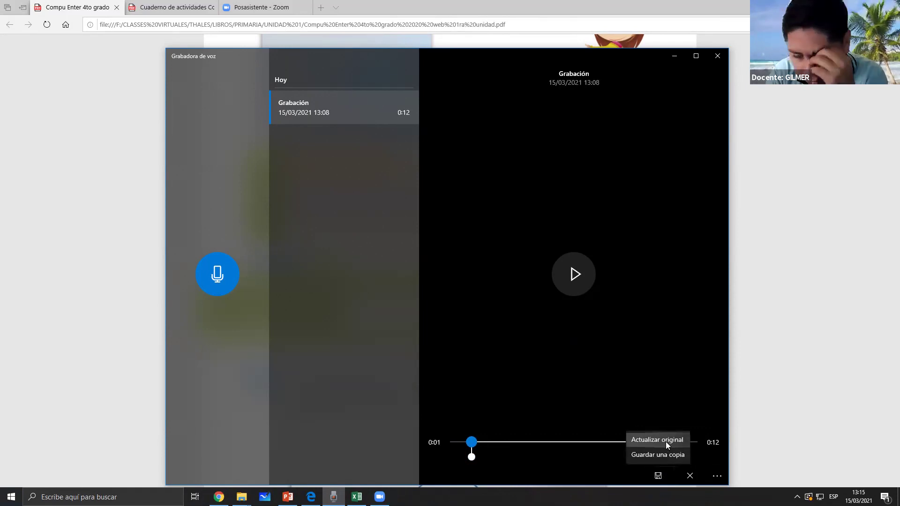
{"action": "left_click", "coordinate": [643, 439]}
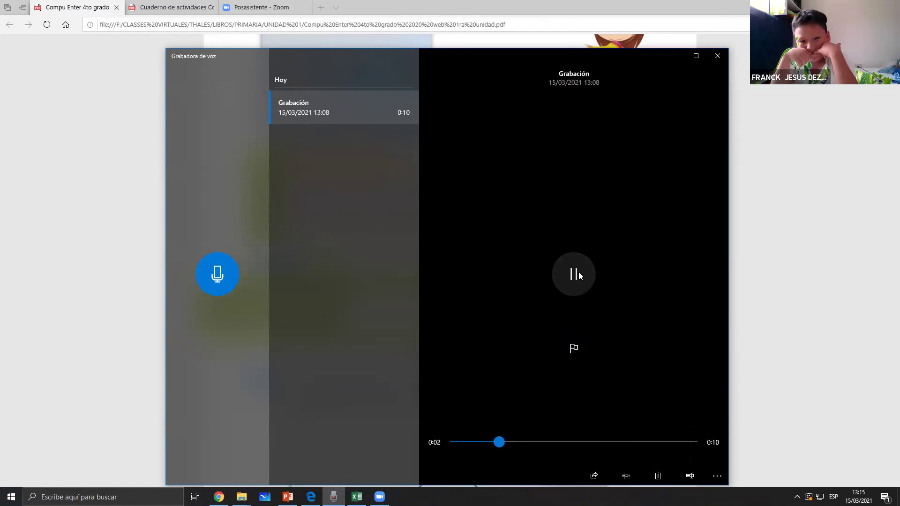
Skip ahead to about 0:09 in the playing recording, pause it and return the playback position to 0:00.
{"action": "left_click_drag", "start_coordinate": [535, 444], "coordinate": [639, 436]}
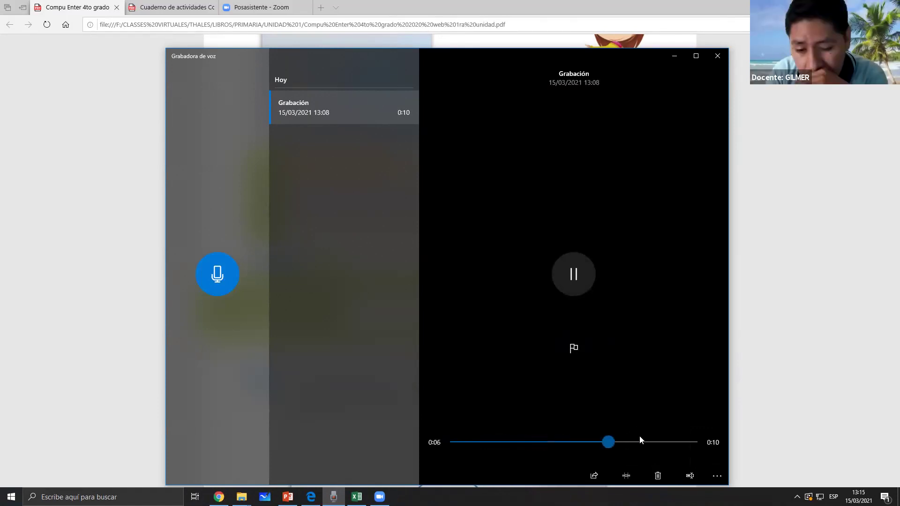
{"action": "left_click", "coordinate": [574, 279]}
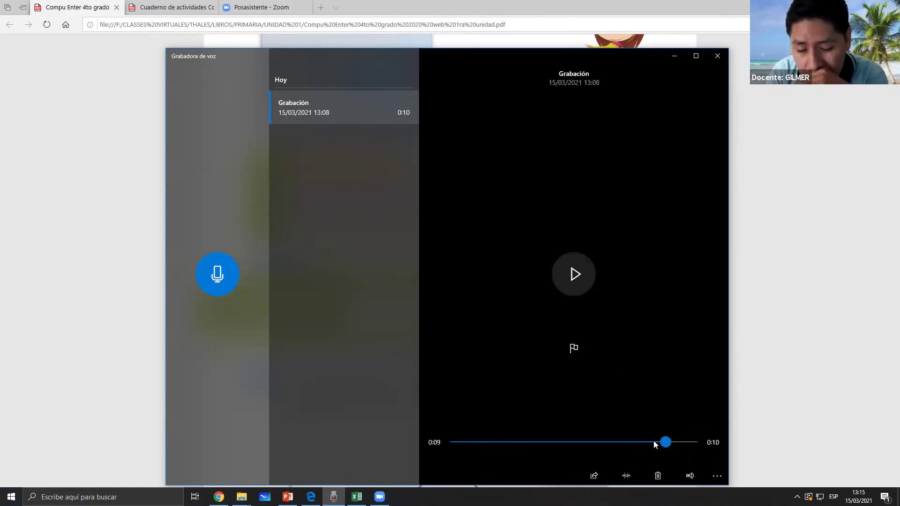
{"action": "left_click_drag", "start_coordinate": [665, 441], "coordinate": [448, 443]}
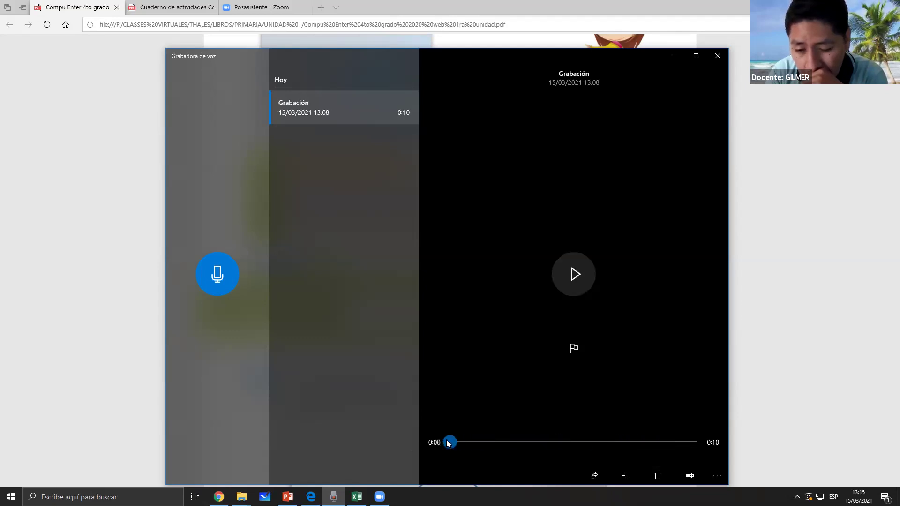
Trim the recording again from about 0:01 with a slight cut at the end, updating the original file.
{"action": "left_click", "coordinate": [625, 475]}
{"action": "left_click_drag", "start_coordinate": [484, 460], "coordinate": [482, 457]}
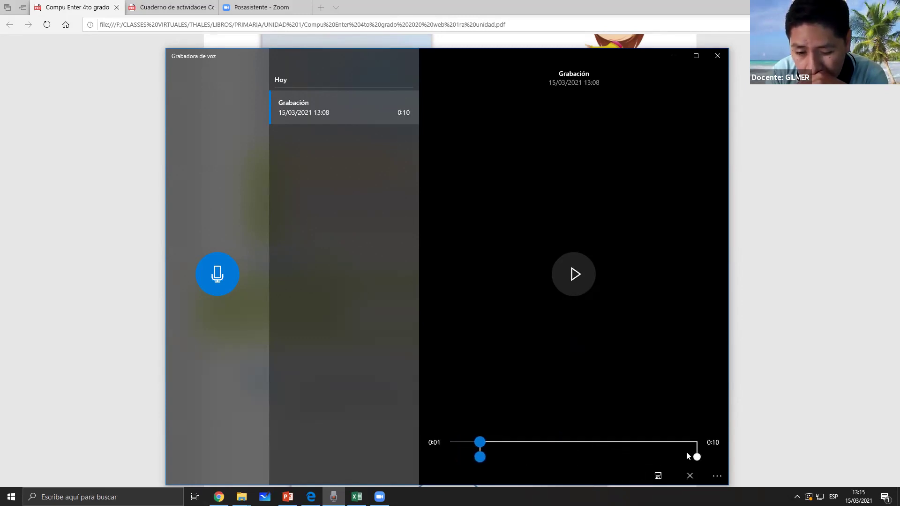
{"action": "left_click", "coordinate": [689, 457]}
{"action": "left_click", "coordinate": [658, 475]}
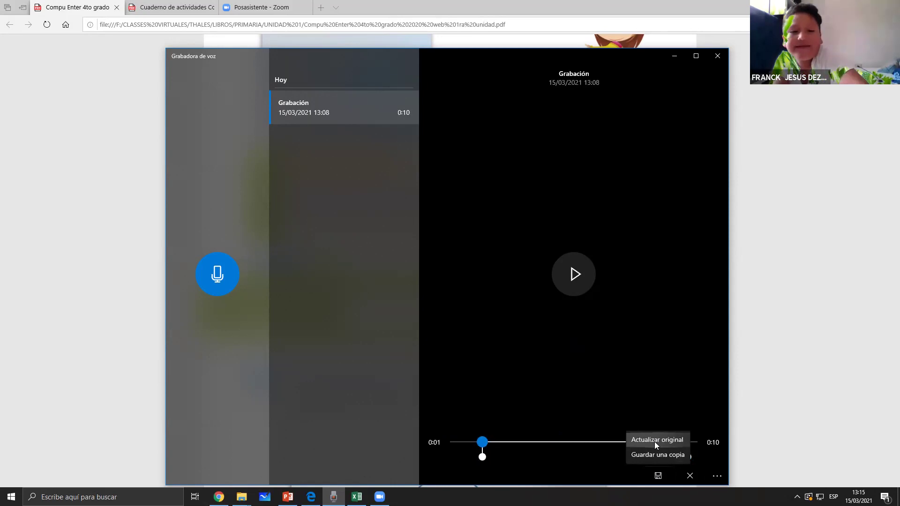
{"action": "left_click", "coordinate": [655, 442]}
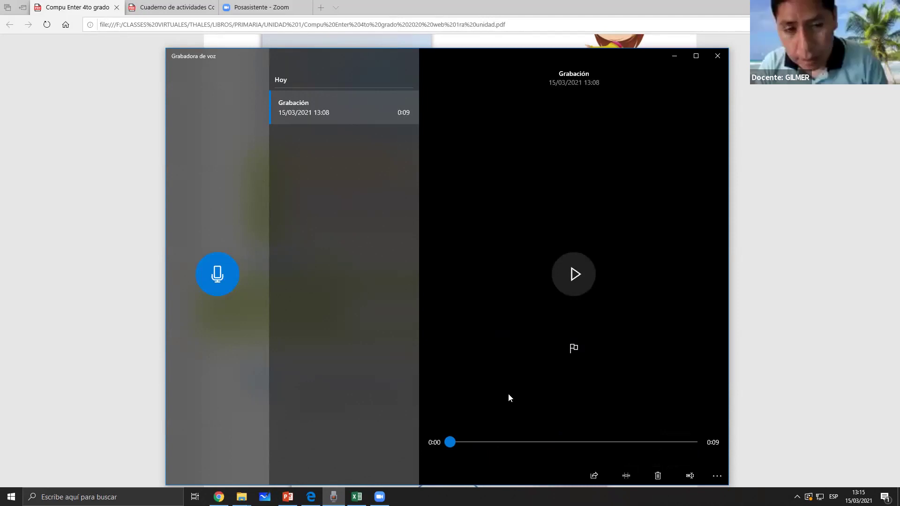
Open the trim mode for the selected recording.
{"action": "left_click", "coordinate": [292, 102]}
{"action": "left_click", "coordinate": [292, 102]}
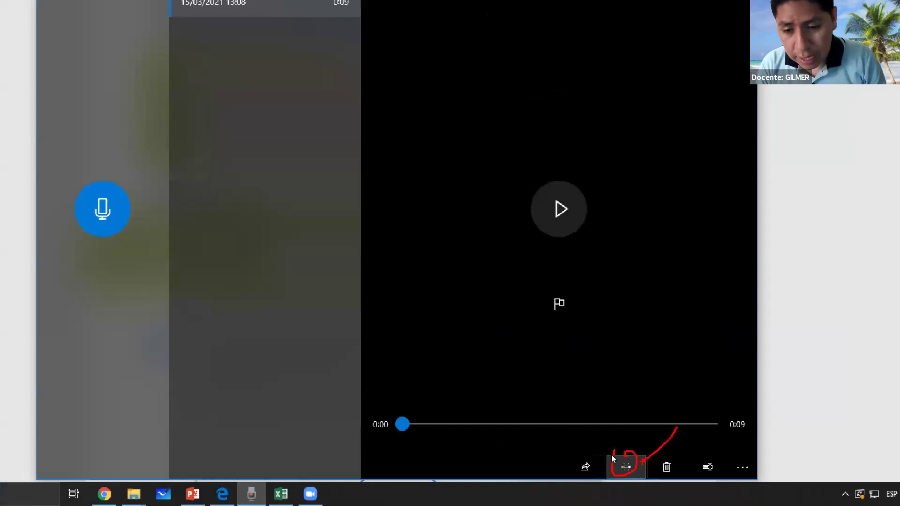
{"action": "left_click", "coordinate": [626, 446]}
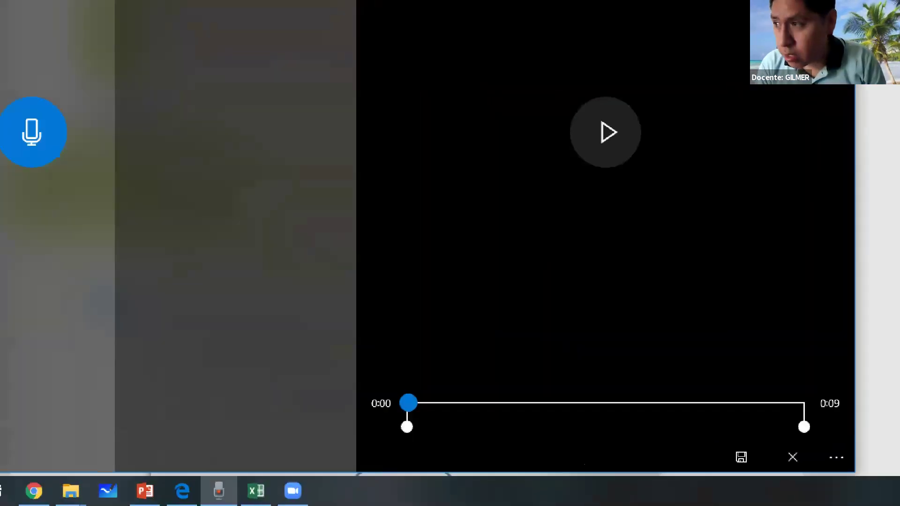
Mark the trim range's start and end handles with red freehand annotations.
{"action": "left_click_drag", "start_coordinate": [432, 447], "coordinate": [428, 436]}
{"action": "left_click_drag", "start_coordinate": [670, 448], "coordinate": [688, 449]}
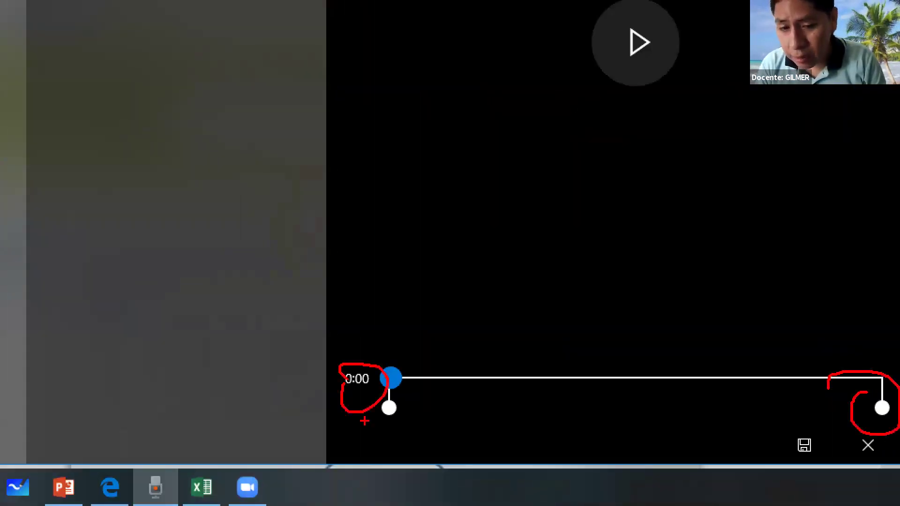
{"action": "mouse_move", "coordinate": [389, 410]}
{"action": "left_mouse_down"}
{"action": "mouse_move", "coordinate": [427, 402]}
{"action": "mouse_move", "coordinate": [431, 410]}
{"action": "mouse_move", "coordinate": [429, 393]}
{"action": "left_mouse_up"}
{"action": "left_click_drag", "start_coordinate": [816, 416], "coordinate": [818, 417]}
{"action": "left_click_drag", "start_coordinate": [811, 375], "coordinate": [811, 400]}
{"action": "left_click_drag", "start_coordinate": [435, 376], "coordinate": [436, 401]}
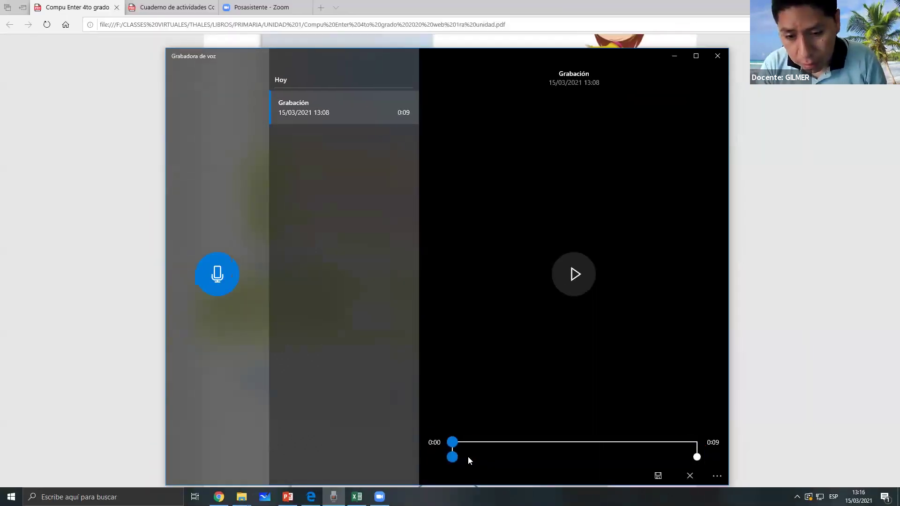
Trim a short piece off the start and end of the 0:09 recording and update the original file.
{"action": "left_click_drag", "start_coordinate": [390, 408], "coordinate": [423, 408]}
{"action": "left_click_drag", "start_coordinate": [697, 457], "coordinate": [661, 457]}
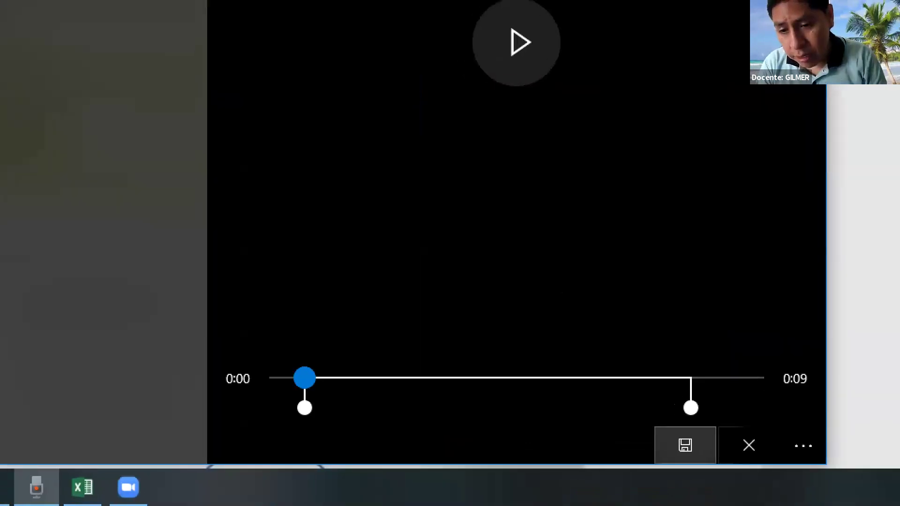
{"action": "mouse_move", "coordinate": [602, 365]}
{"action": "left_mouse_down"}
{"action": "mouse_move", "coordinate": [688, 407]}
{"action": "mouse_move", "coordinate": [680, 440]}
{"action": "mouse_move", "coordinate": [694, 416]}
{"action": "left_mouse_up"}
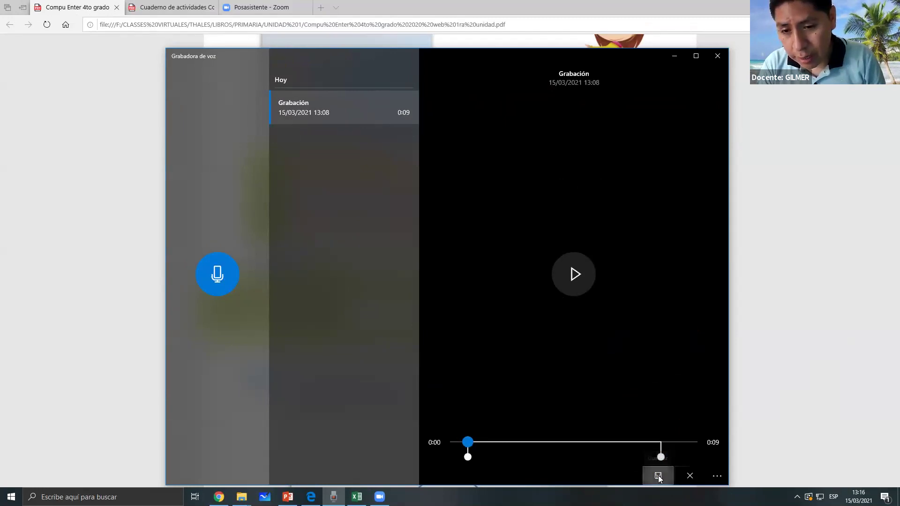
{"action": "left_click", "coordinate": [658, 476]}
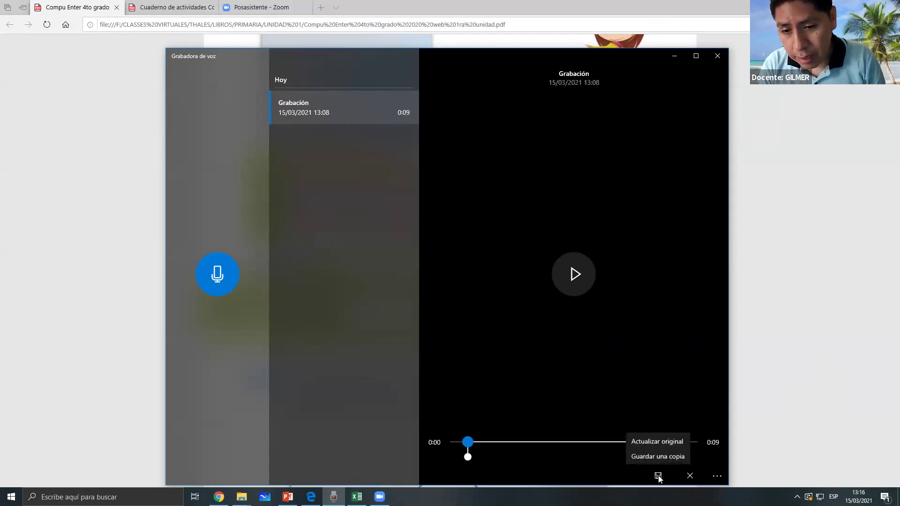
{"action": "left_click", "coordinate": [660, 444]}
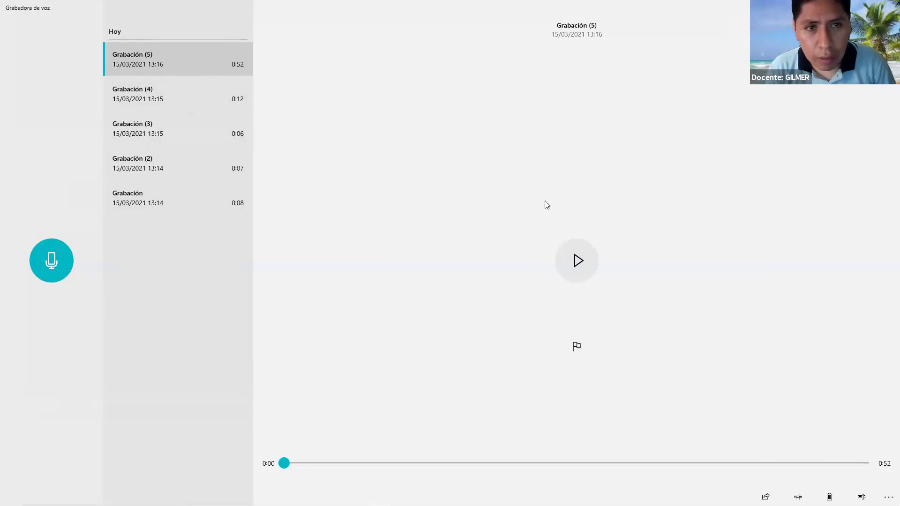
Play Grabación (5) from the start and pause it at about 0:04.
{"action": "left_click", "coordinate": [577, 260]}
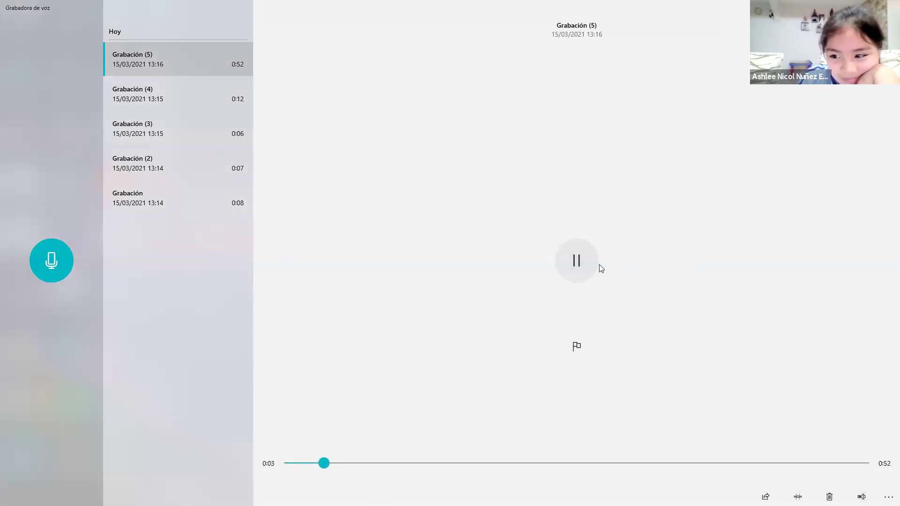
{"action": "left_click", "coordinate": [575, 269]}
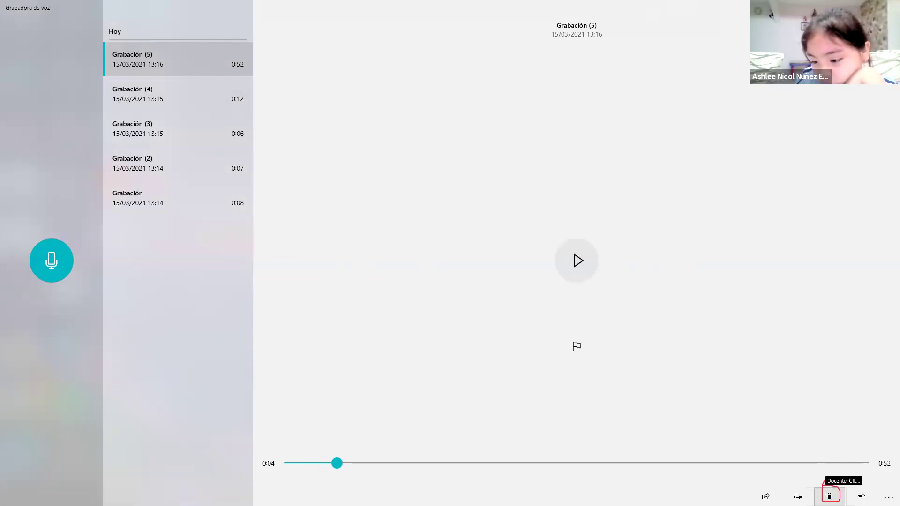
Delete Grabación (5) and select Grabación (3) in the recordings list.
{"action": "left_click", "coordinate": [829, 496]}
{"action": "left_click", "coordinate": [412, 277]}
{"action": "left_click", "coordinate": [159, 108]}
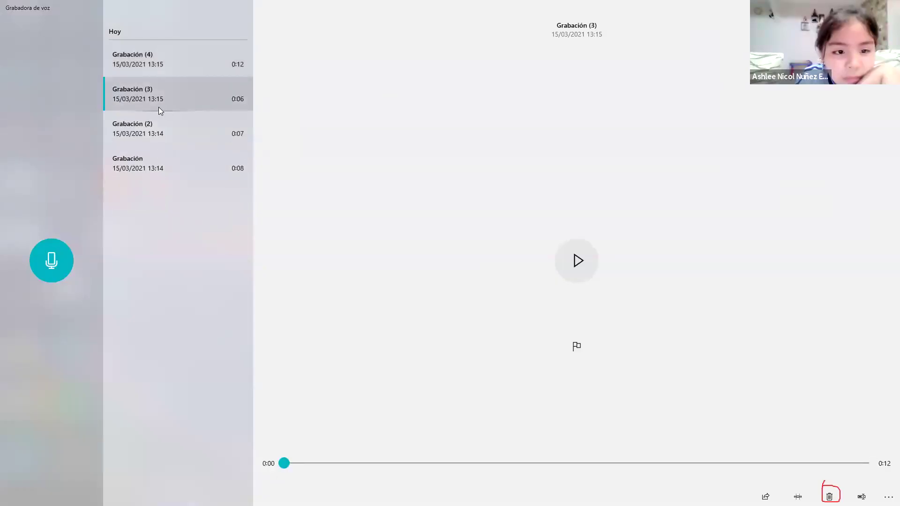
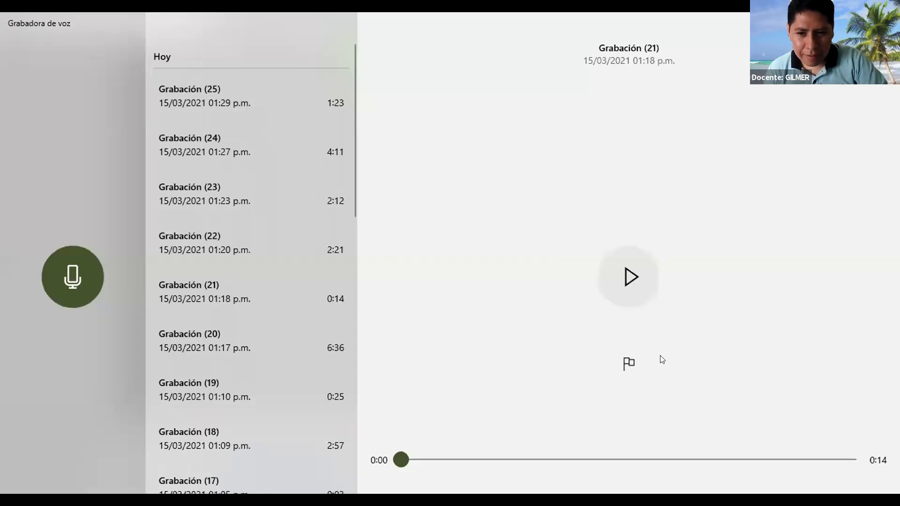
Play Grabación (21) to the end and look through the older recordings in the list.
{"action": "left_click", "coordinate": [628, 276]}
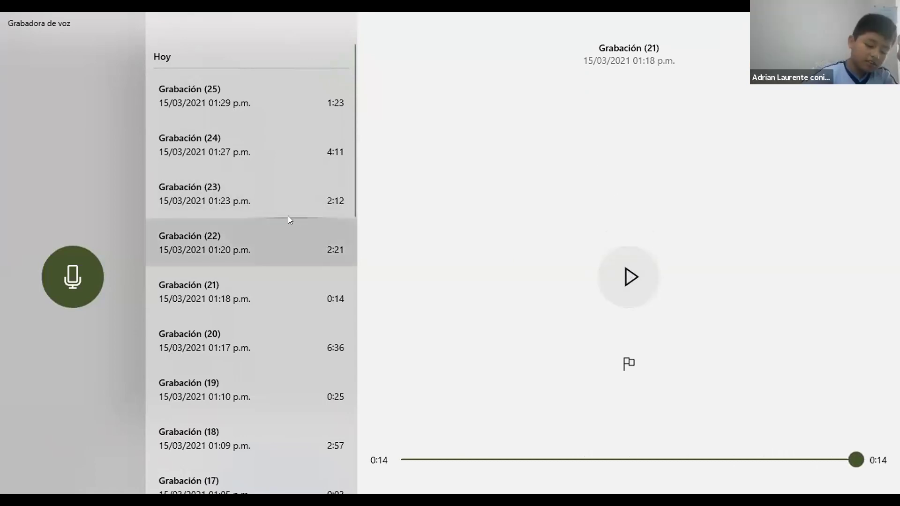
{"action": "scroll", "coordinate": [288, 216], "scroll_direction": "down", "scroll_amount": 3}
{"action": "scroll", "coordinate": [287, 216], "scroll_direction": "down", "scroll_amount": 15}
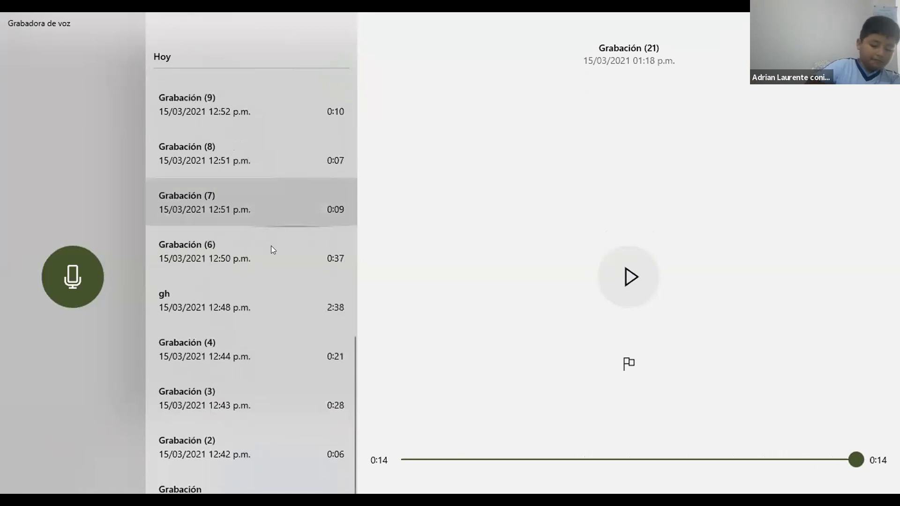
{"action": "scroll", "coordinate": [271, 245], "scroll_direction": "up", "scroll_amount": 2}
{"action": "scroll", "coordinate": [238, 384], "scroll_direction": "down", "scroll_amount": 2}
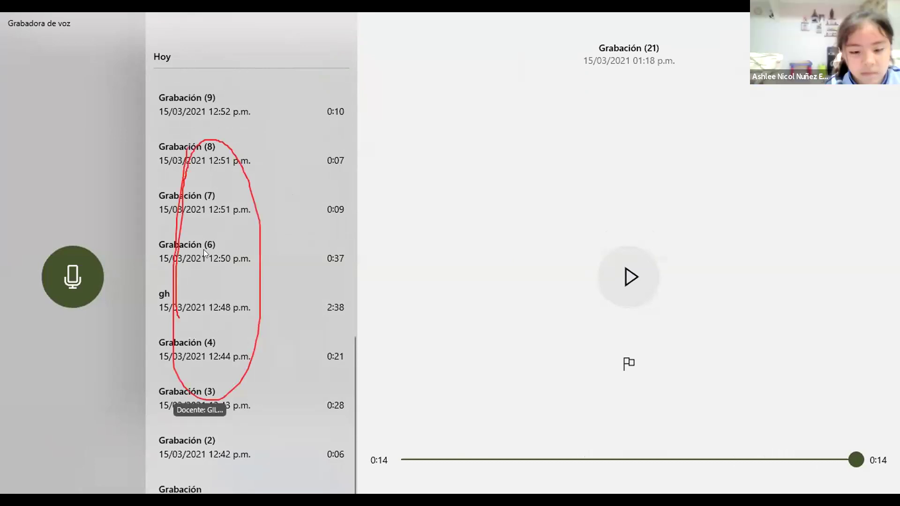
{"action": "scroll", "coordinate": [202, 247], "scroll_direction": "up", "scroll_amount": 4}
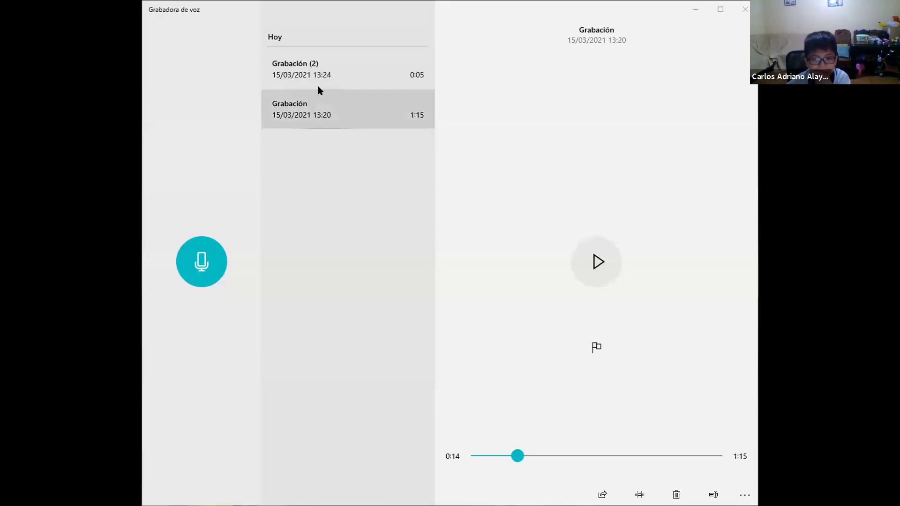
Open Grabación (2) and play it through to the end.
{"action": "left_click", "coordinate": [317, 83]}
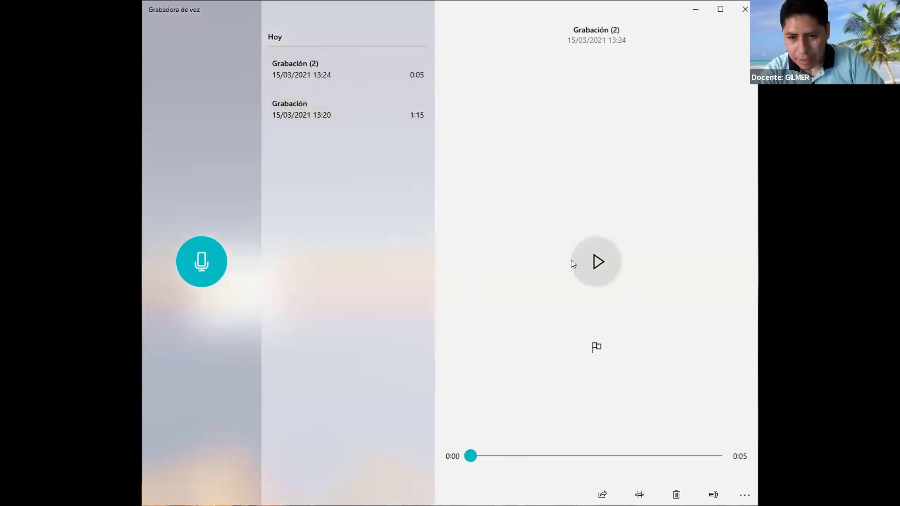
{"action": "left_click", "coordinate": [605, 263]}
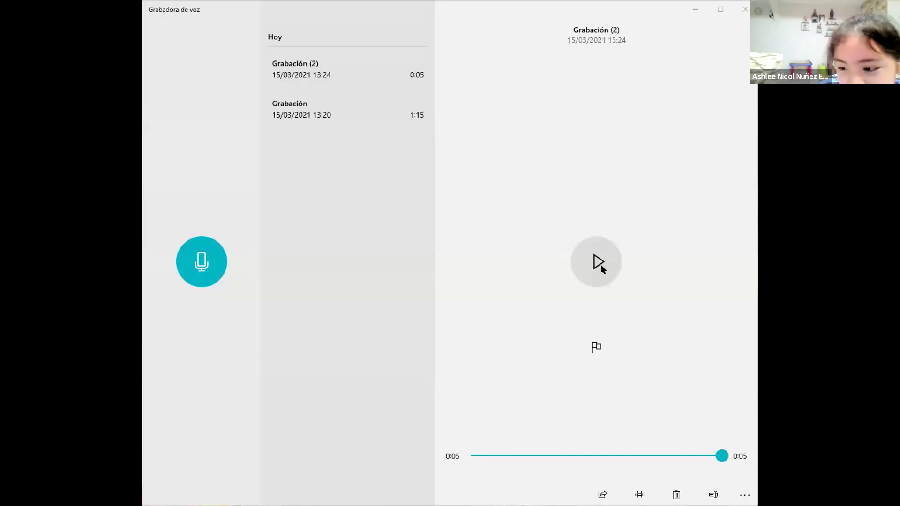
{"action": "left_click", "coordinate": [601, 267]}
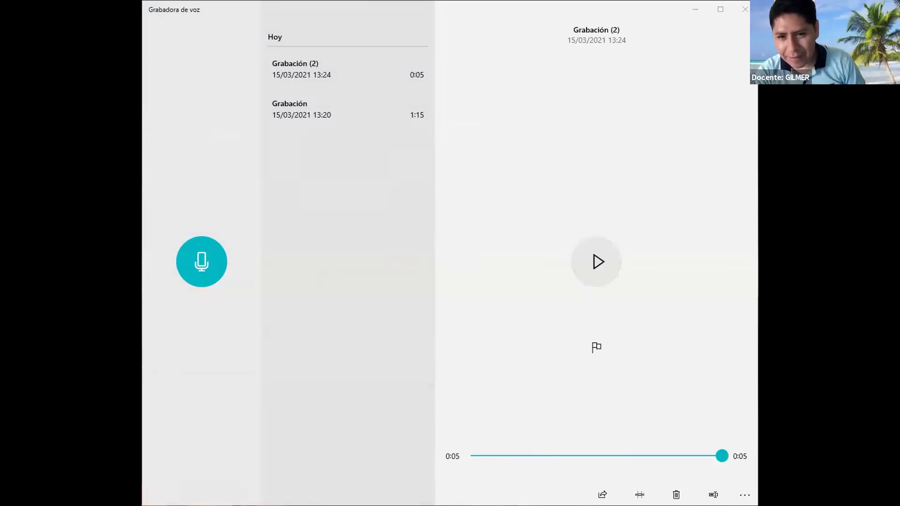
Play the recording named valores from the start.
{"action": "left_click", "coordinate": [583, 253]}
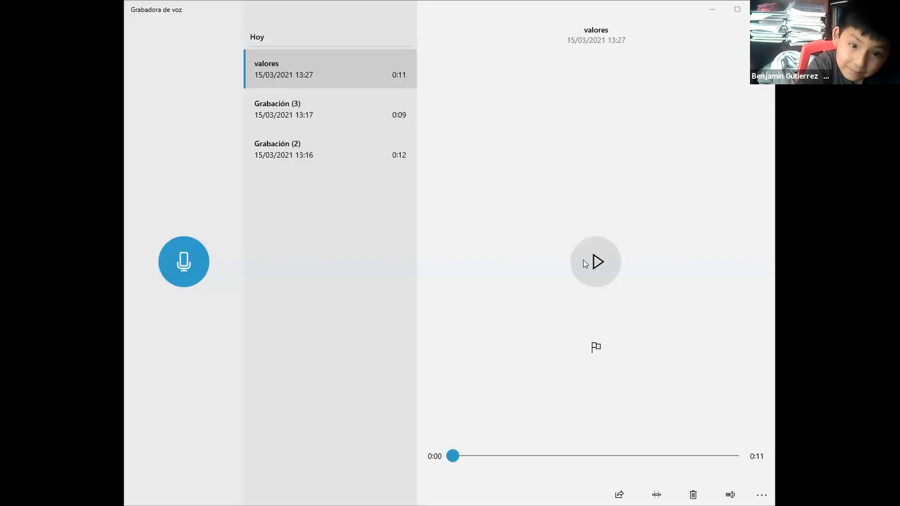
{"action": "left_click", "coordinate": [583, 261]}
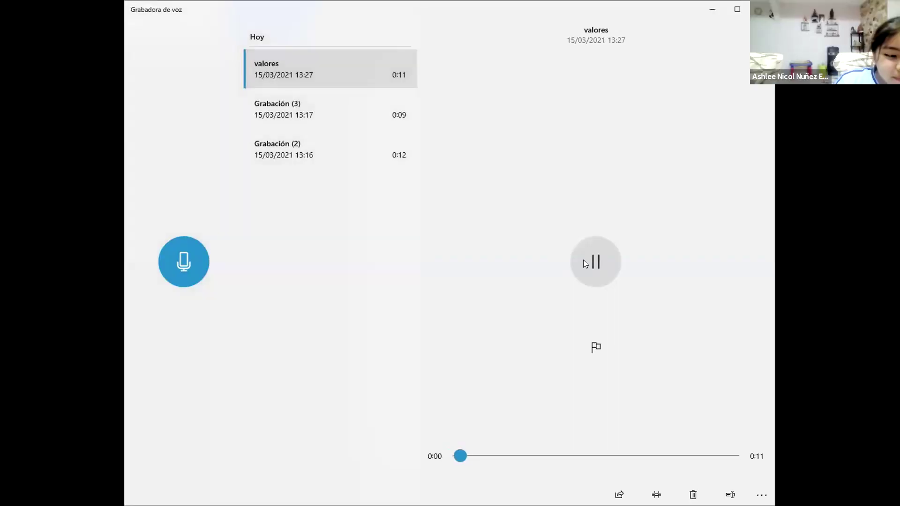